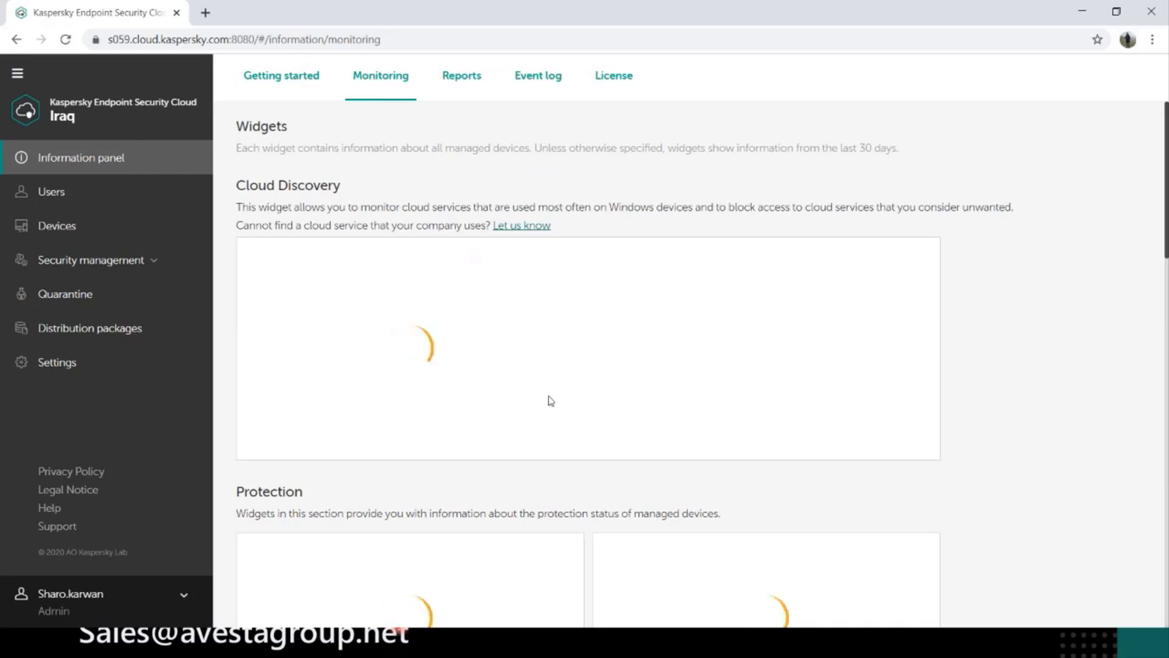
# Step: Look through the Cloud Discovery, Protection and Threats widgets on the monitoring page
pyautogui.scroll(-3, 549, 399)
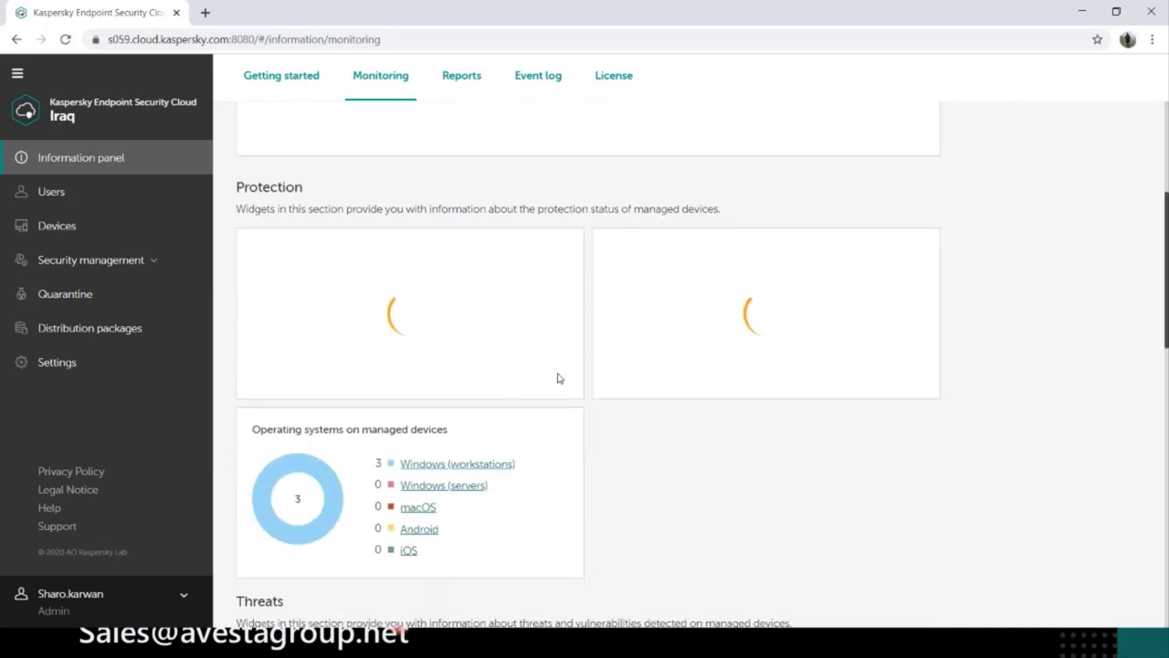
pyautogui.scroll(-3, 539, 399)
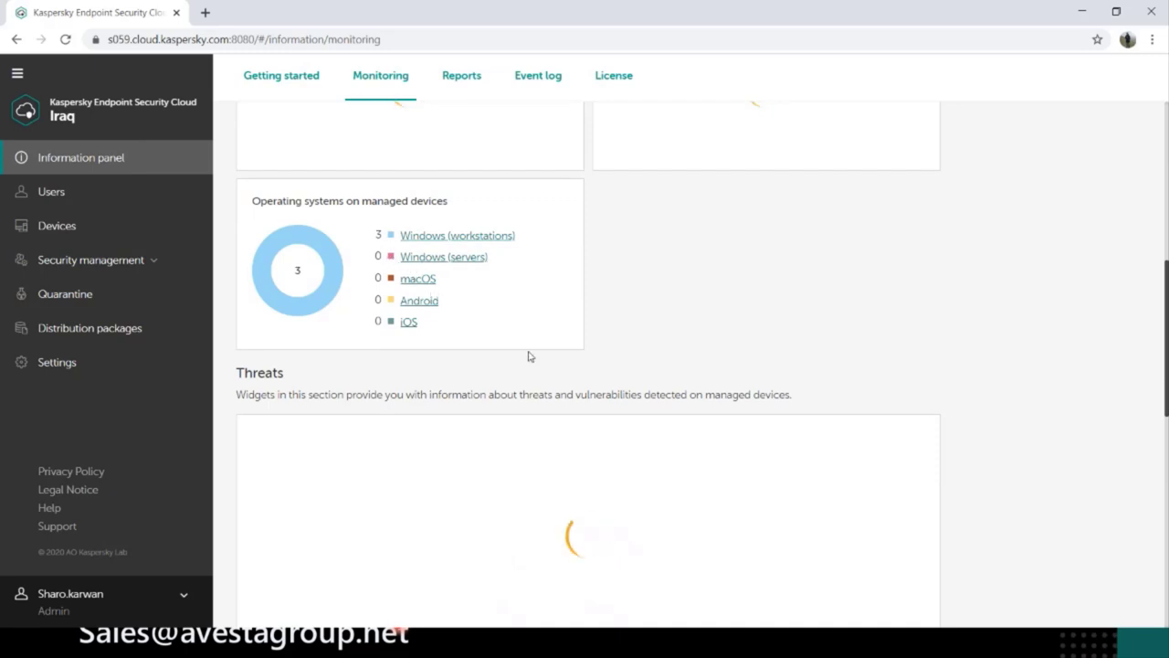
pyautogui.scroll(2, 528, 356)
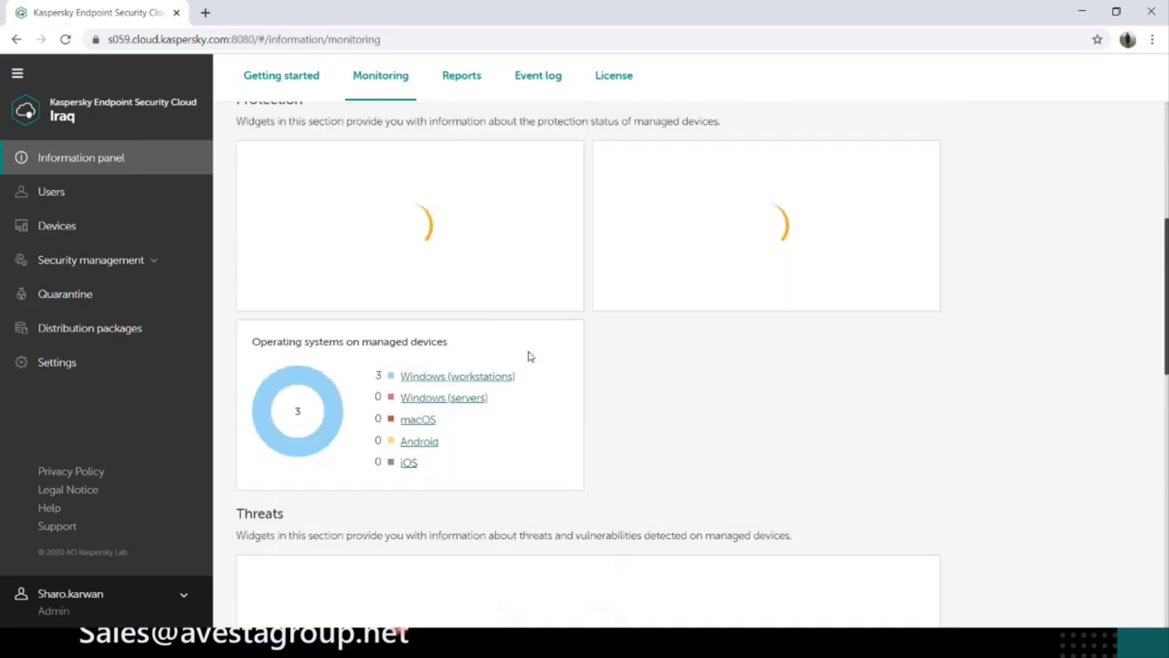
pyautogui.scroll(1, 601, 434)
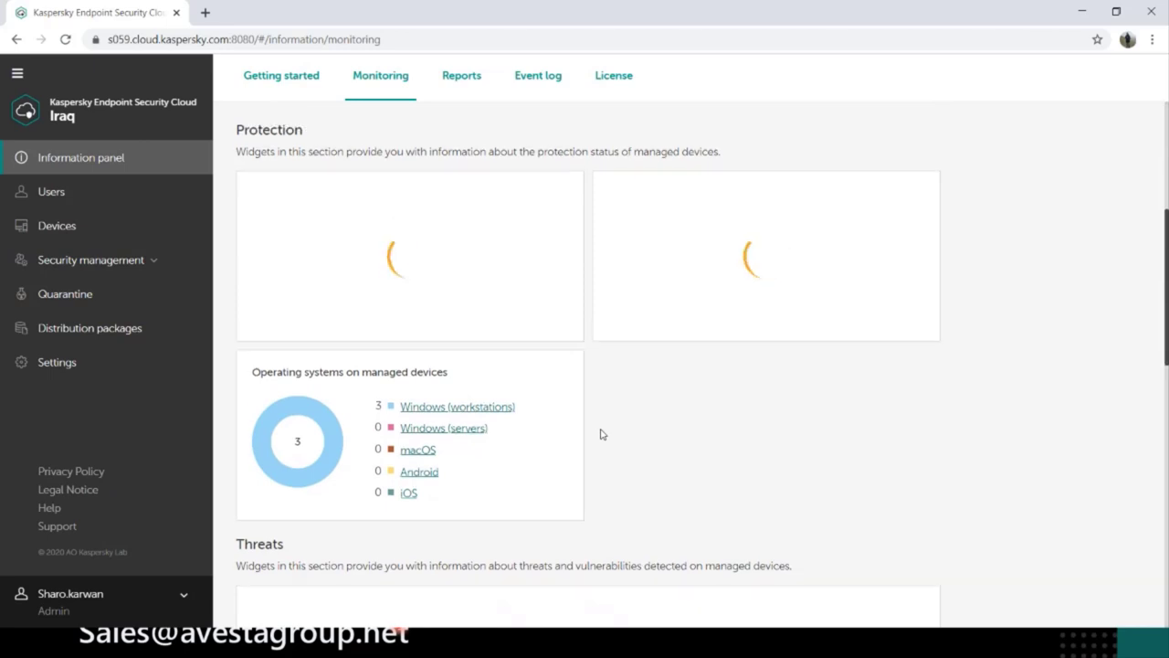
pyautogui.scroll(4, 602, 433)
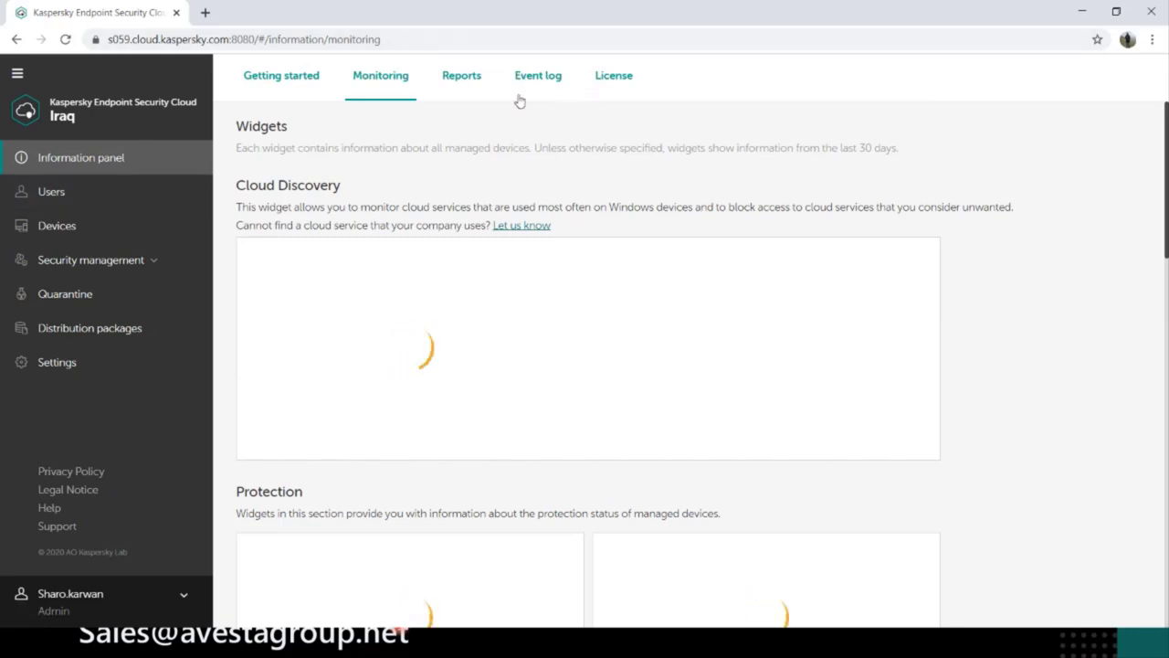
# Step: View the lists of users, managed devices and security profiles in the console
pyautogui.click(81, 205)
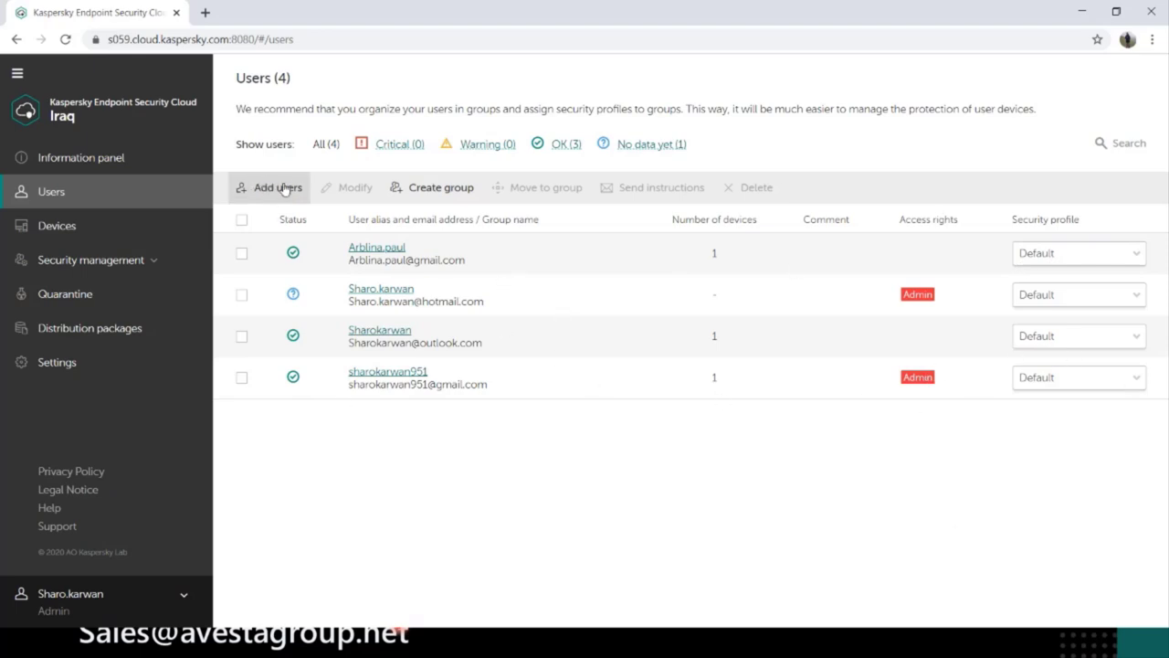
pyautogui.click(100, 239)
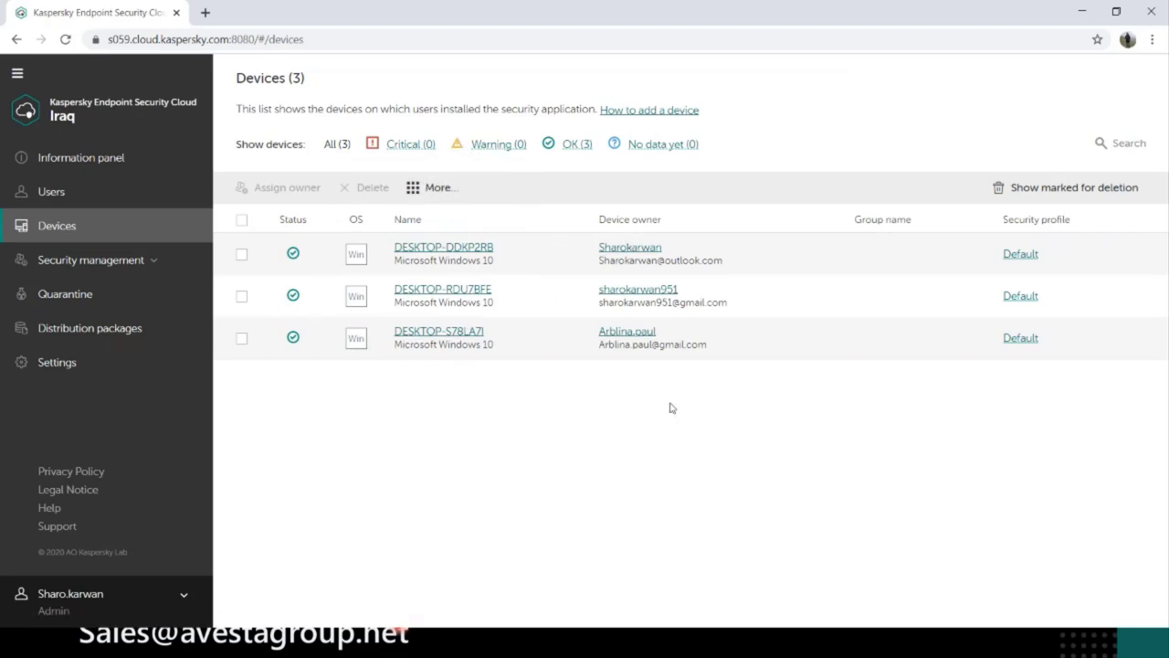
pyautogui.click(139, 261)
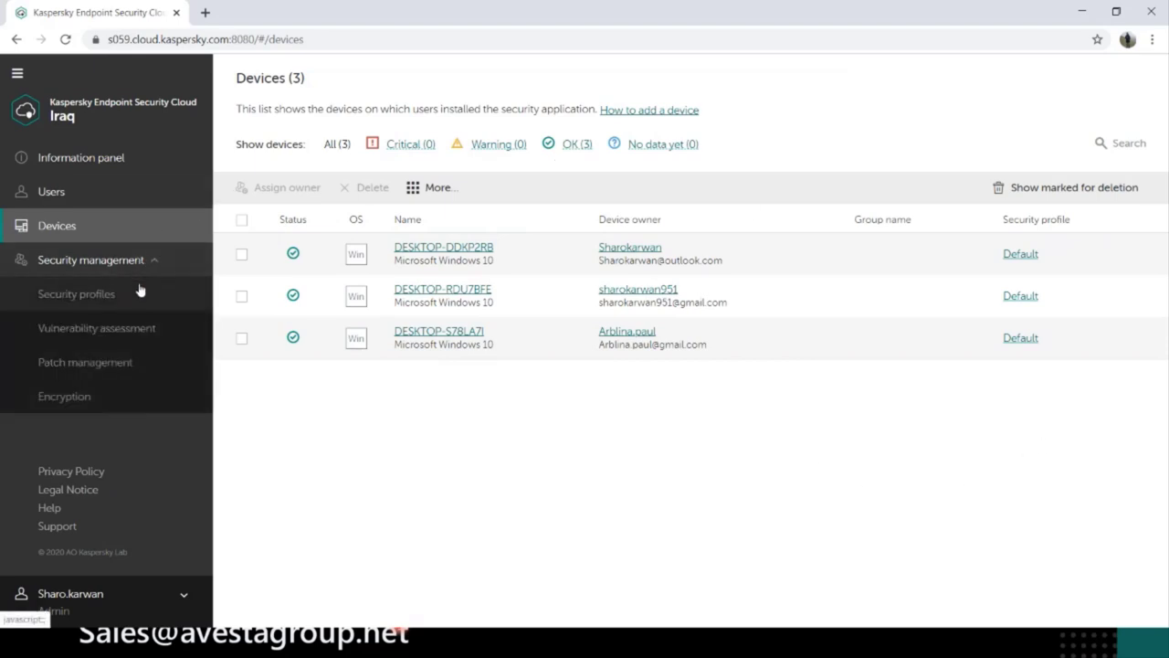
pyautogui.click(141, 289)
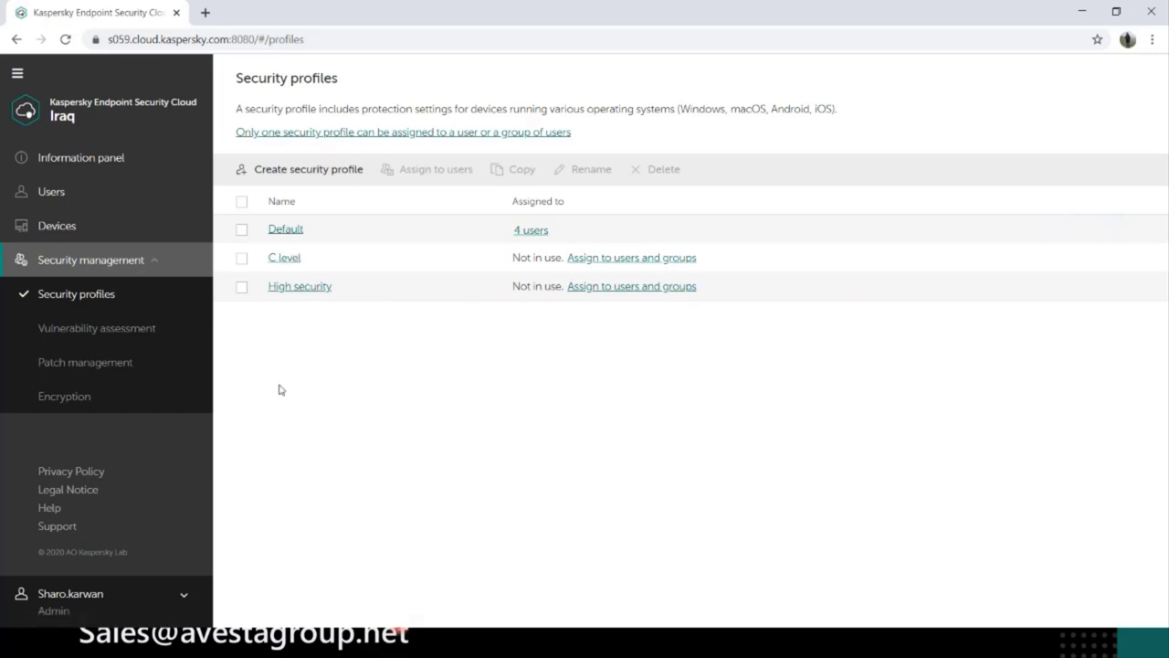
# Step: Examine the software vulnerabilities list, including the fix plan, severity level and affected application of the entries
pyautogui.click(143, 330)
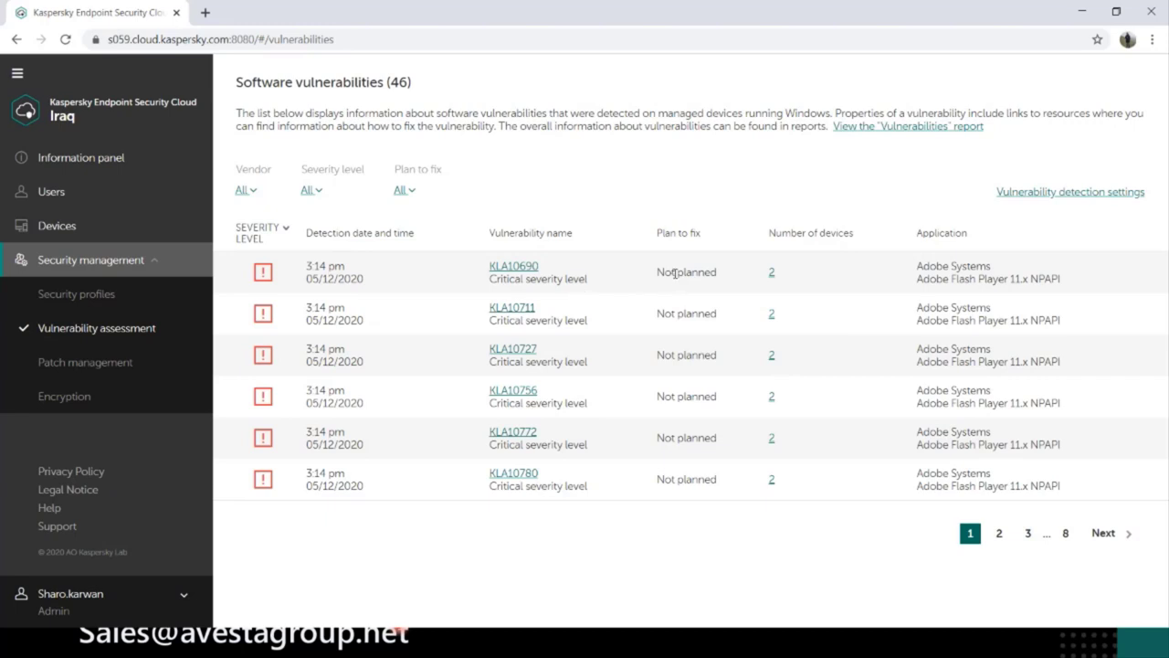
pyautogui.moveTo(675, 272); pyautogui.dragTo(691, 272)
pyautogui.moveTo(946, 364); pyautogui.dragTo(1007, 364)
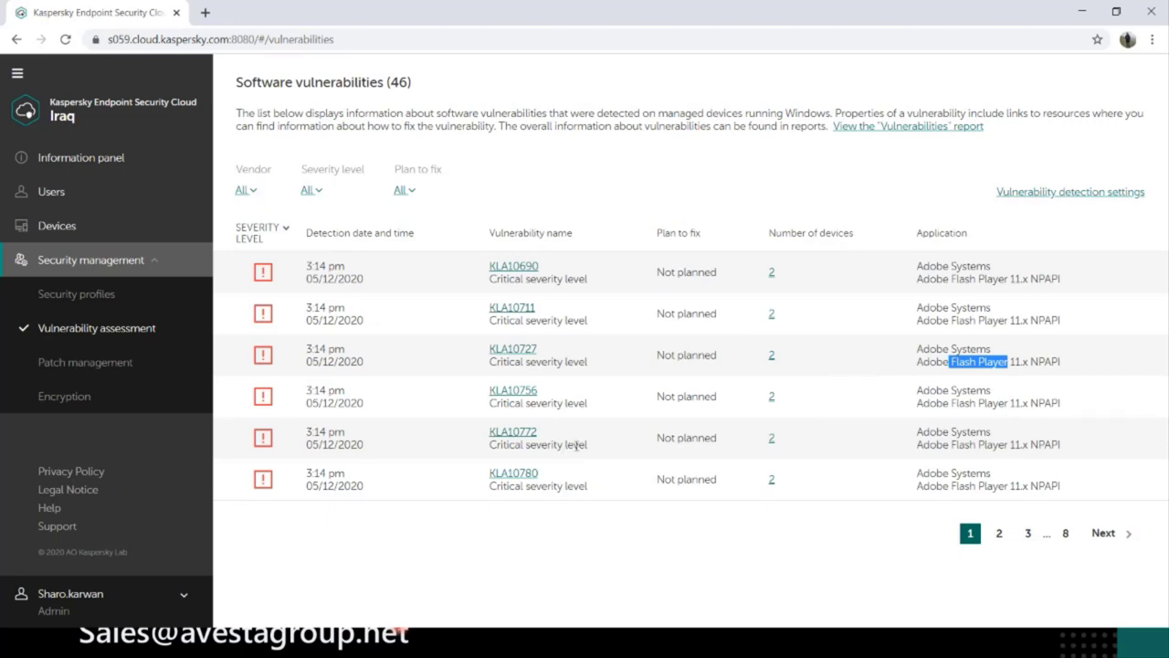
pyautogui.moveTo(576, 445); pyautogui.dragTo(506, 448)
pyautogui.click(511, 457)
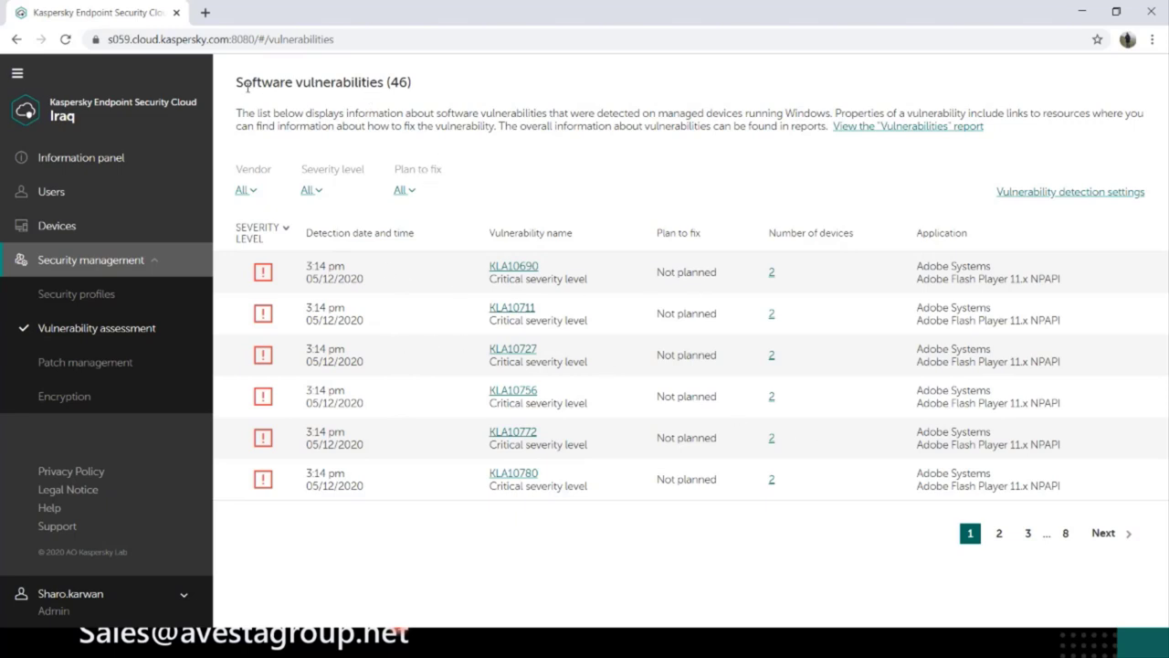
pyautogui.moveTo(247, 86); pyautogui.dragTo(304, 85)
pyautogui.click(304, 85)
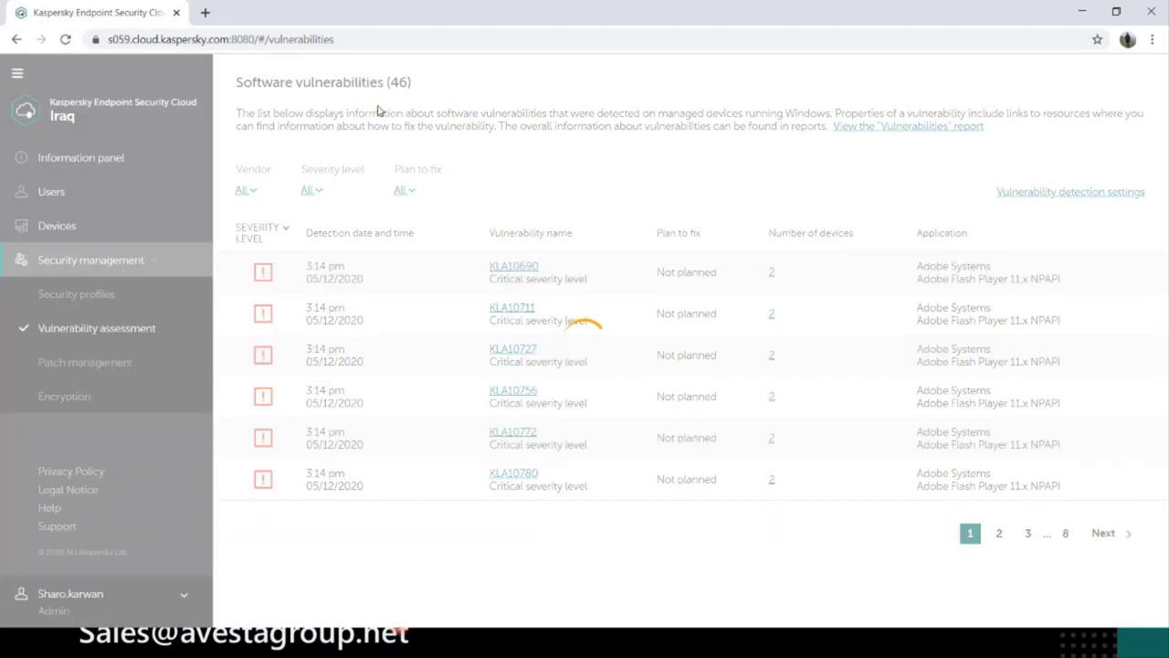
pyautogui.moveTo(378, 113); pyautogui.dragTo(402, 113)
pyautogui.click(401, 113)
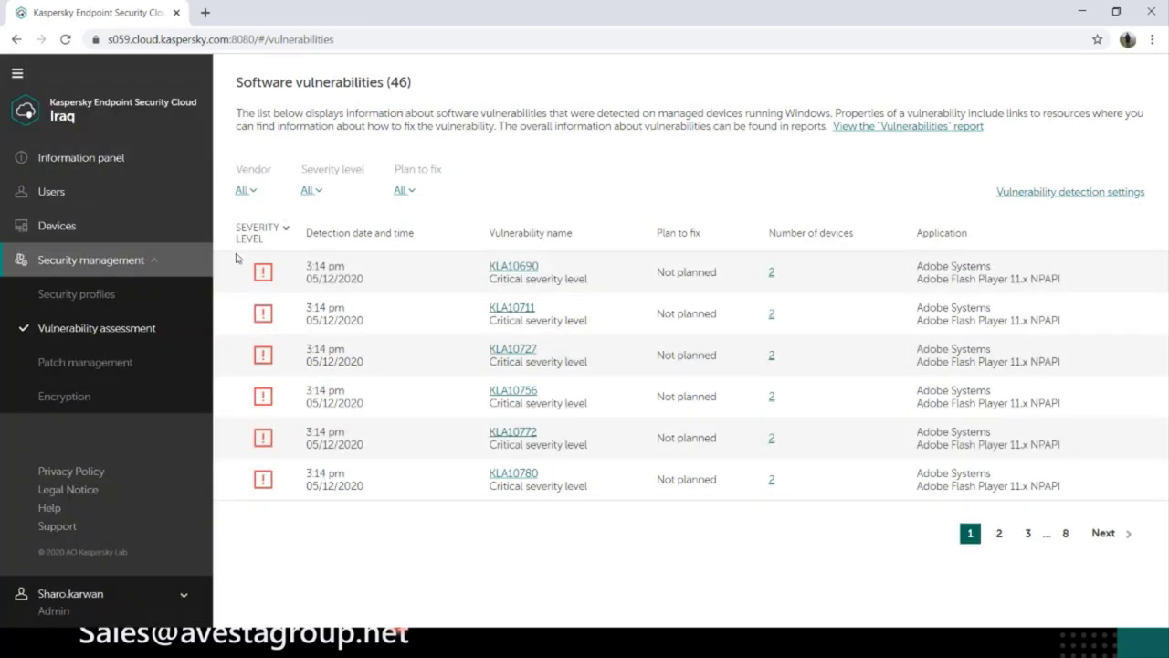
# Step: Examine the software patches in Patch management, checking each patch's installation status, number of devices and application
pyautogui.click(119, 371)
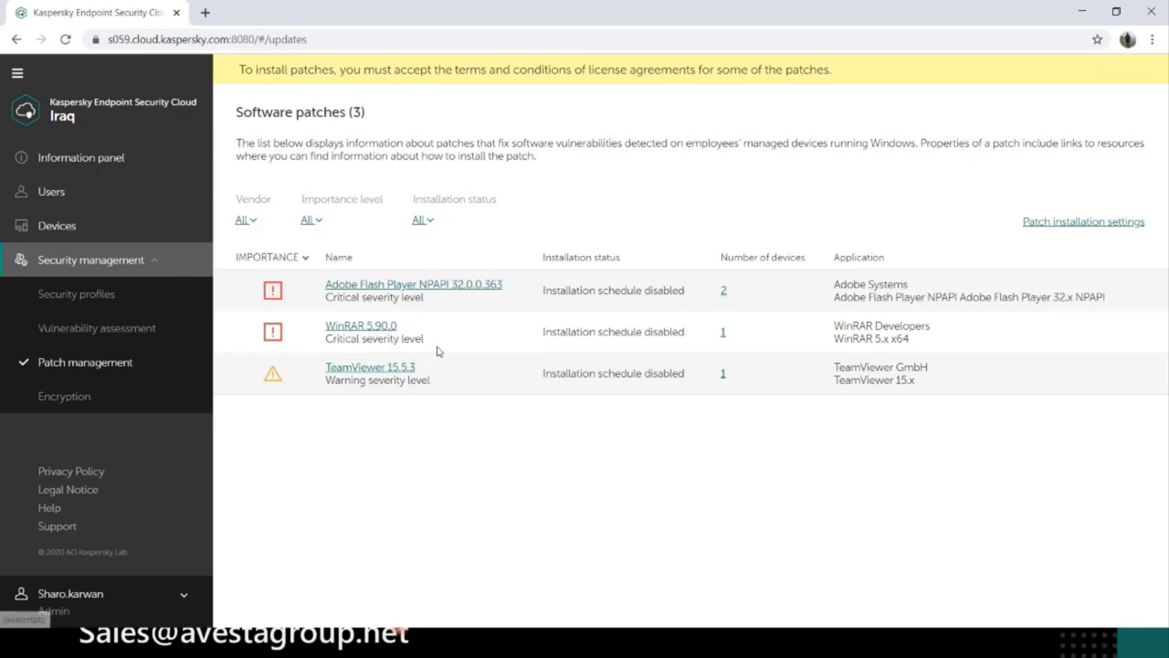
pyautogui.moveTo(568, 334); pyautogui.dragTo(645, 332)
pyautogui.click(789, 335)
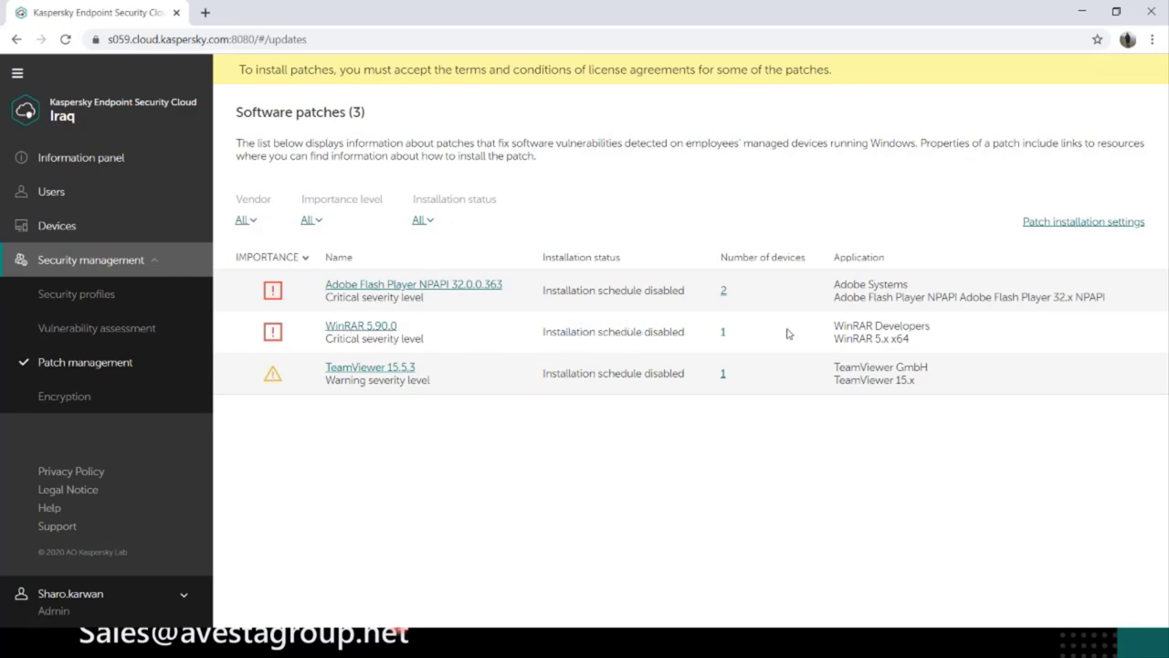
pyautogui.moveTo(867, 326); pyautogui.dragTo(933, 324)
pyautogui.click(925, 332)
pyautogui.click(849, 329)
pyautogui.click(265, 110)
pyautogui.doubleClick(610, 289)
pyautogui.click(672, 286)
pyautogui.moveTo(597, 289); pyautogui.dragTo(641, 289)
pyautogui.click(640, 290)
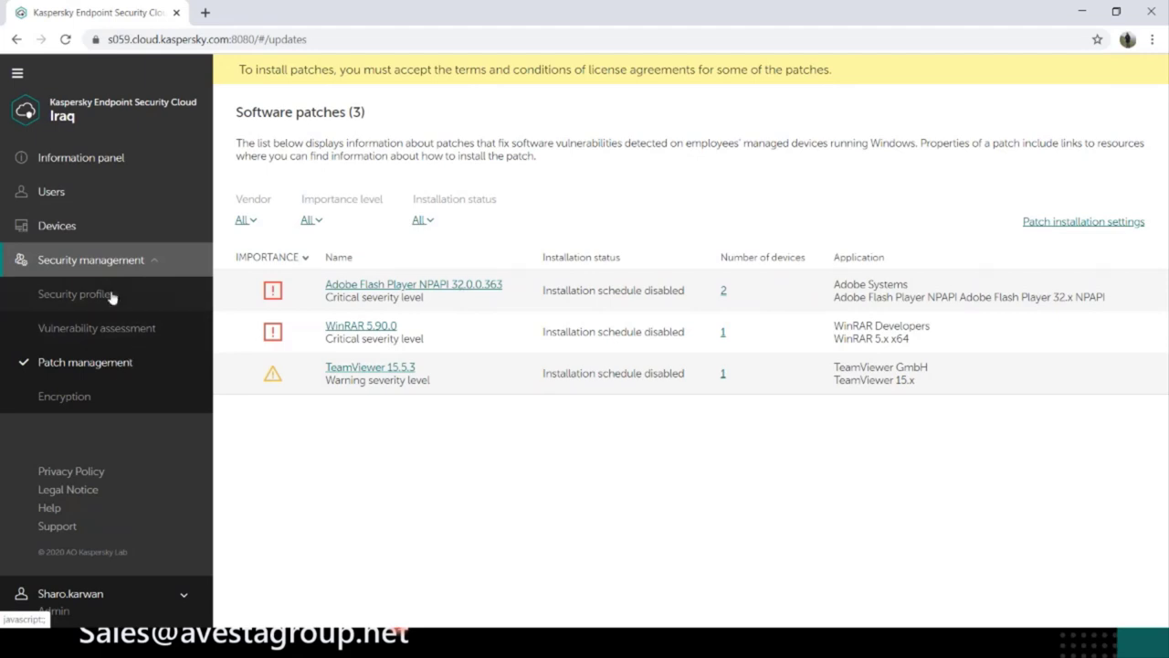
# Step: Read the information about encryption on managed devices, and return to the list of users
pyautogui.click(95, 402)
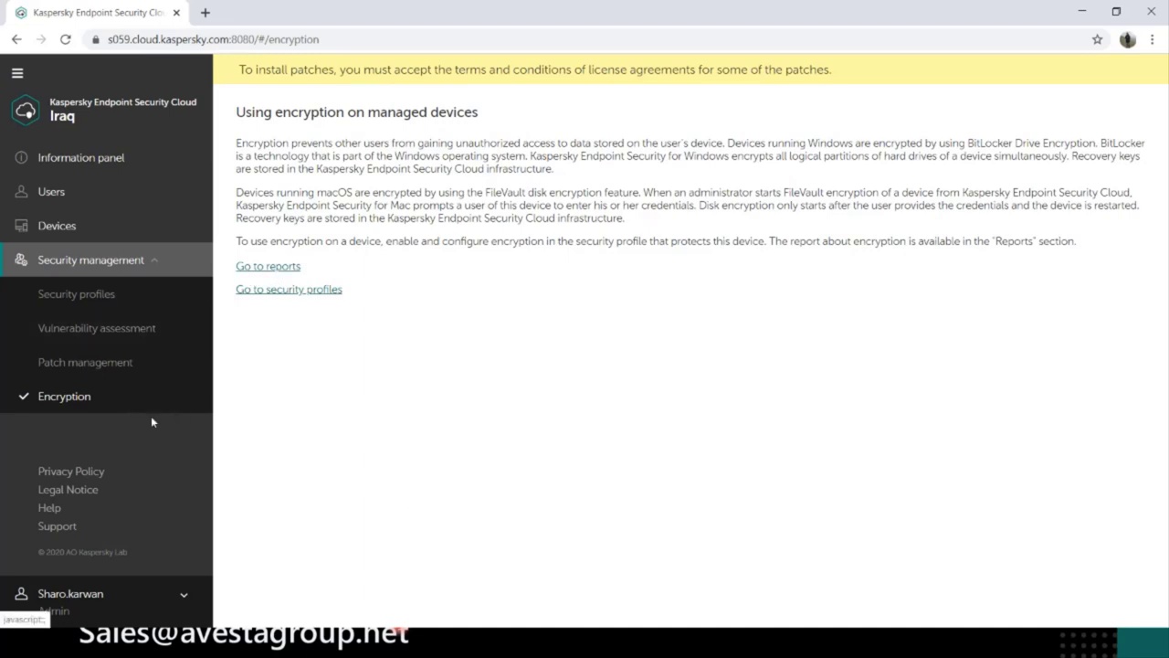
pyautogui.click(62, 199)
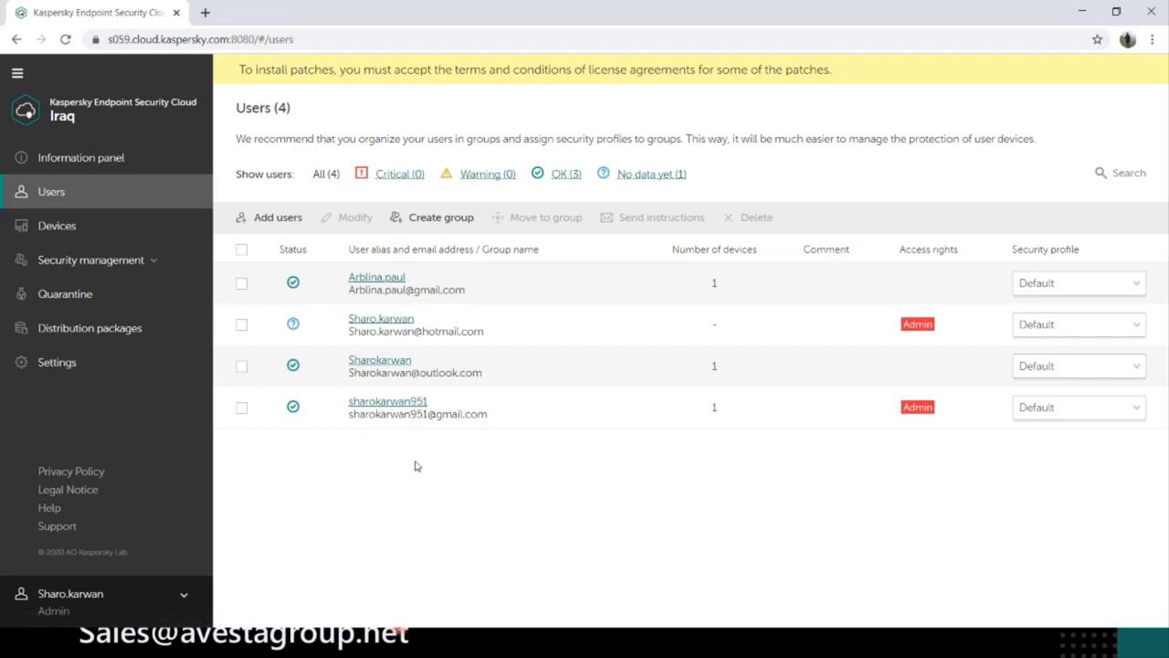
# Step: Open the settings of the "High security" security profile
pyautogui.click(102, 262)
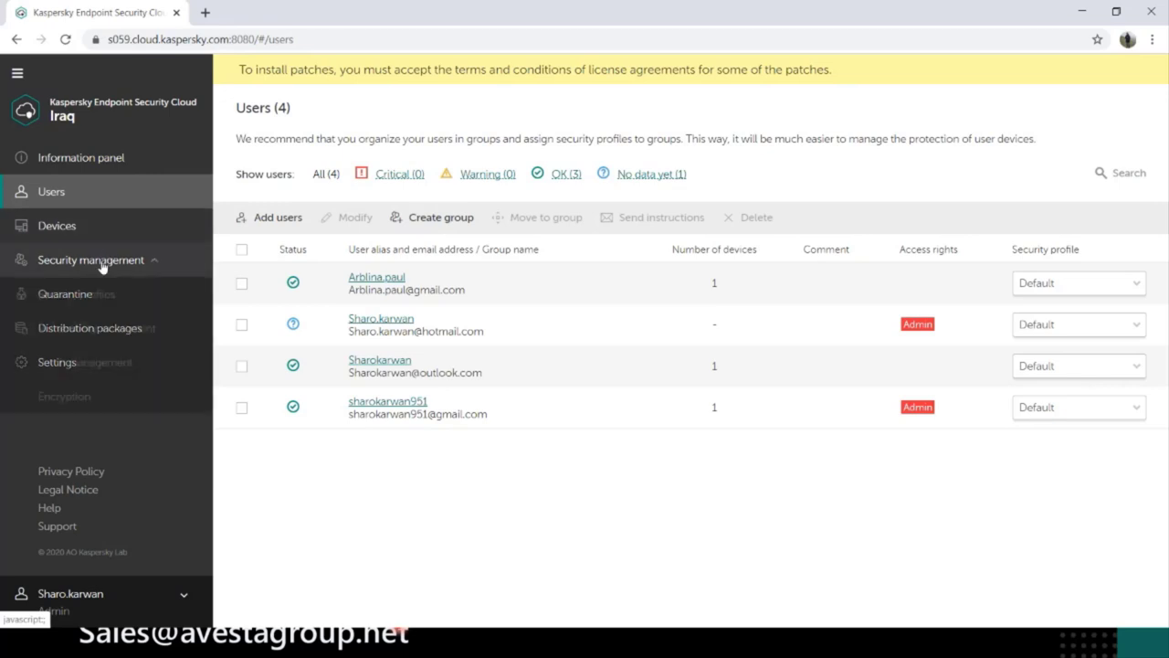
pyautogui.click(115, 291)
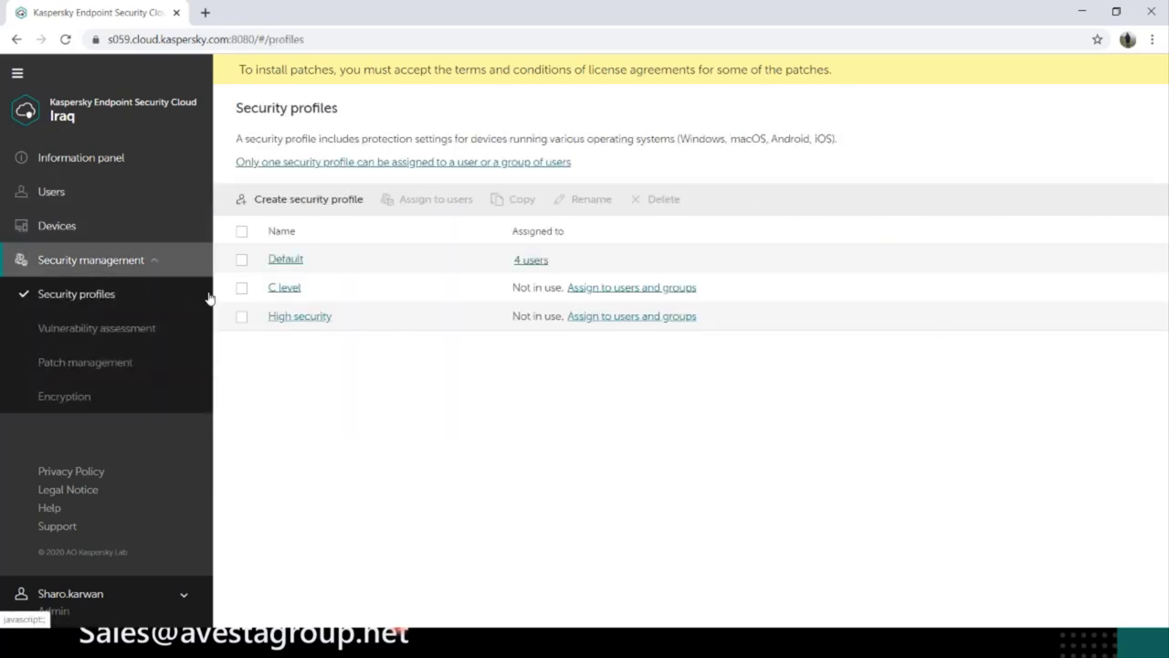
pyautogui.click(285, 316)
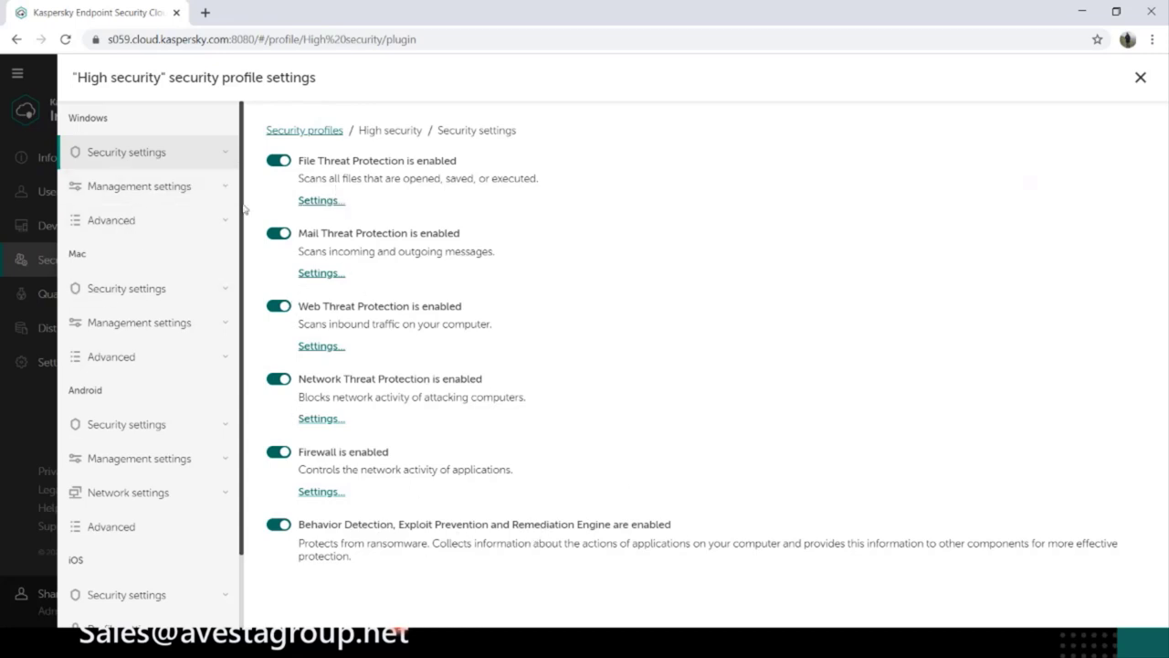
# Step: Examine the profile's Windows Device Control blocking rules and exclusions, switching Device Control off and back on
pyautogui.click(179, 189)
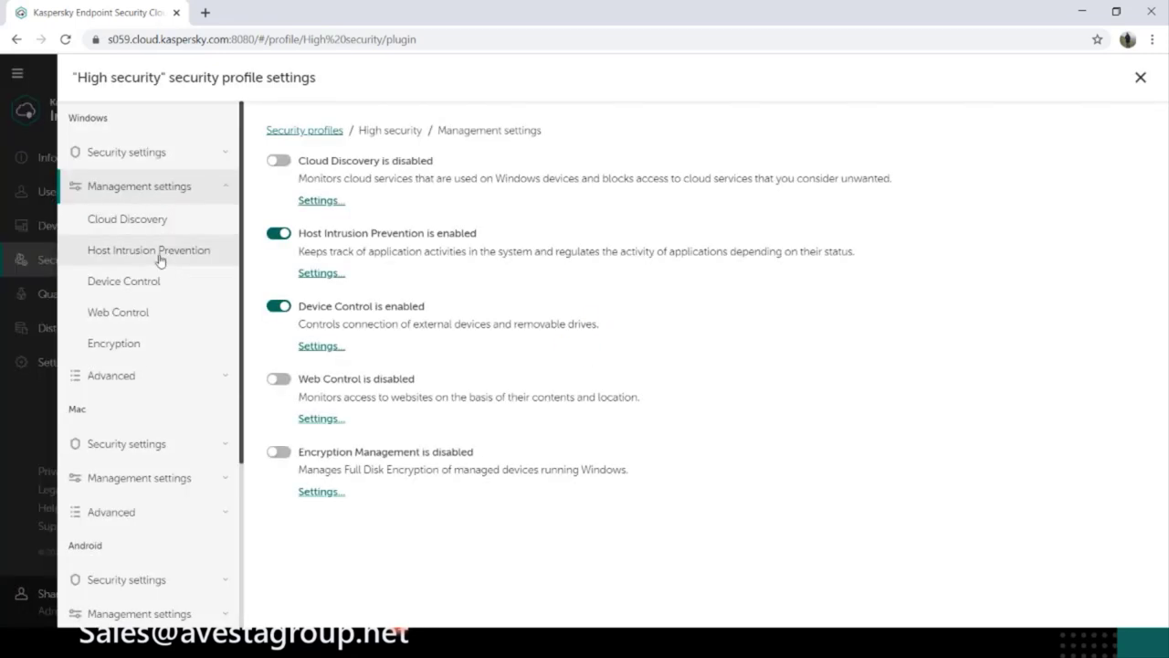
pyautogui.click(157, 282)
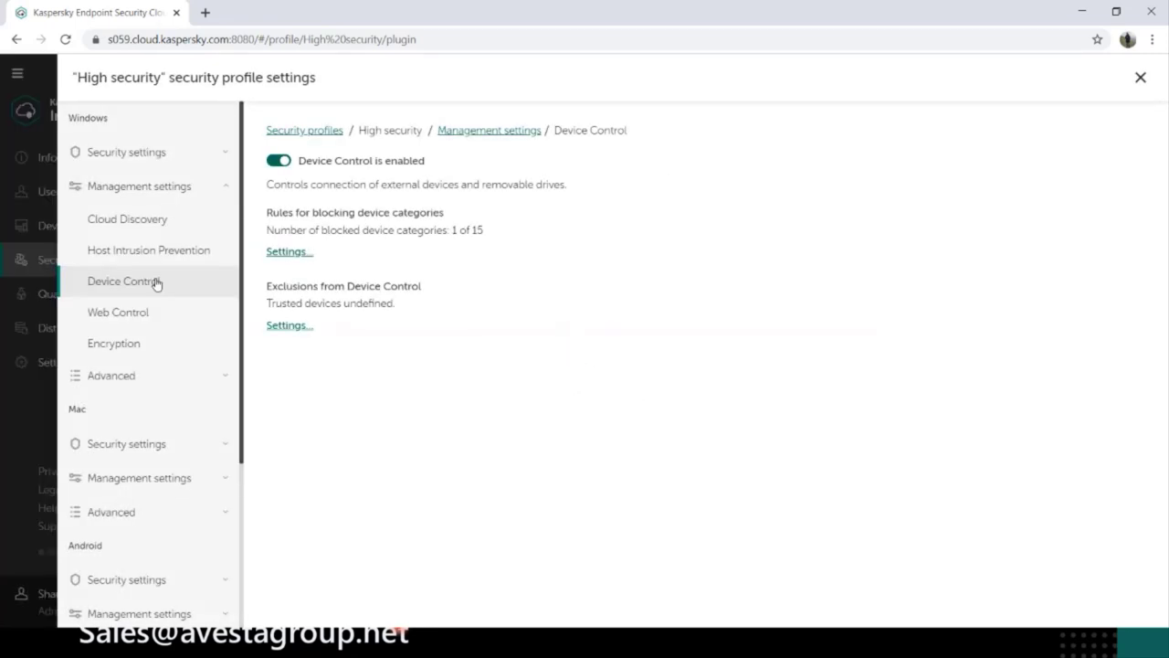
pyautogui.moveTo(319, 210); pyautogui.dragTo(409, 211)
pyautogui.click(358, 208)
pyautogui.click(284, 164)
pyautogui.click(283, 164)
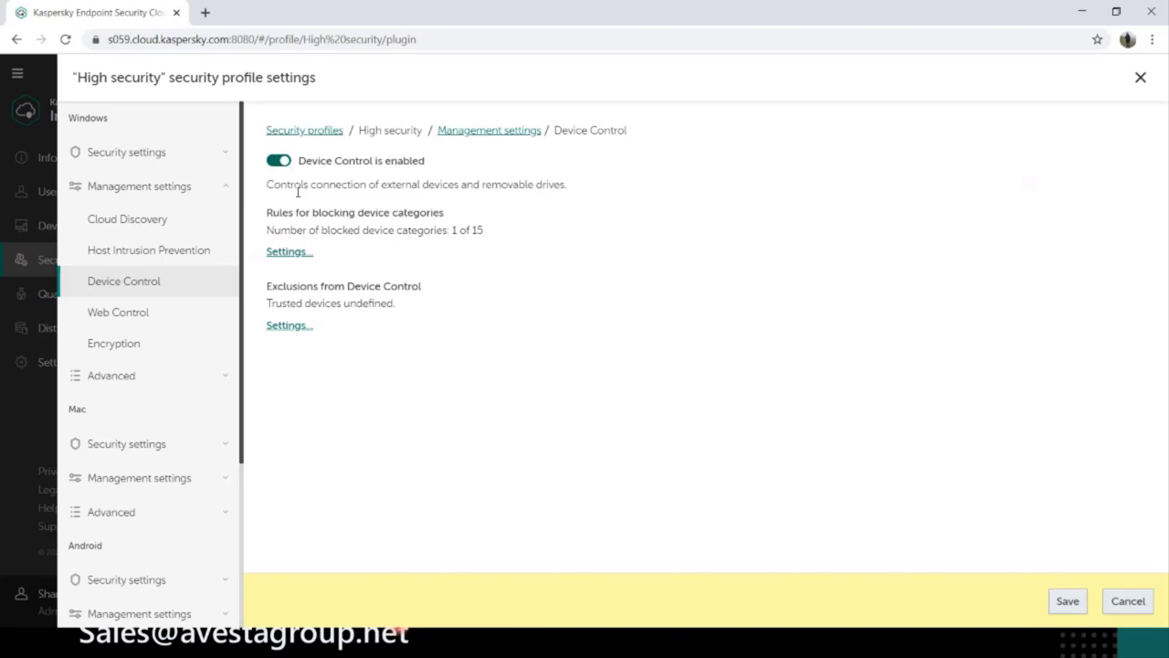
pyautogui.moveTo(332, 286); pyautogui.dragTo(400, 287)
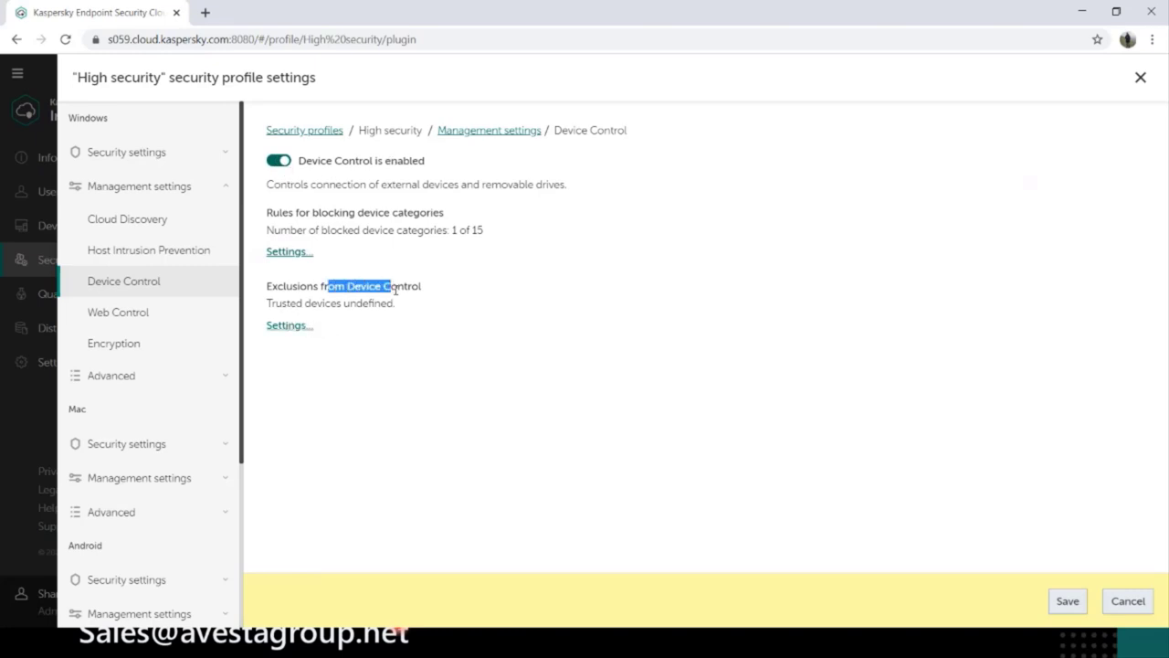
pyautogui.click(395, 290)
# Step: Open the Windows Web Control settings of the "High security" profile
pyautogui.click(180, 323)
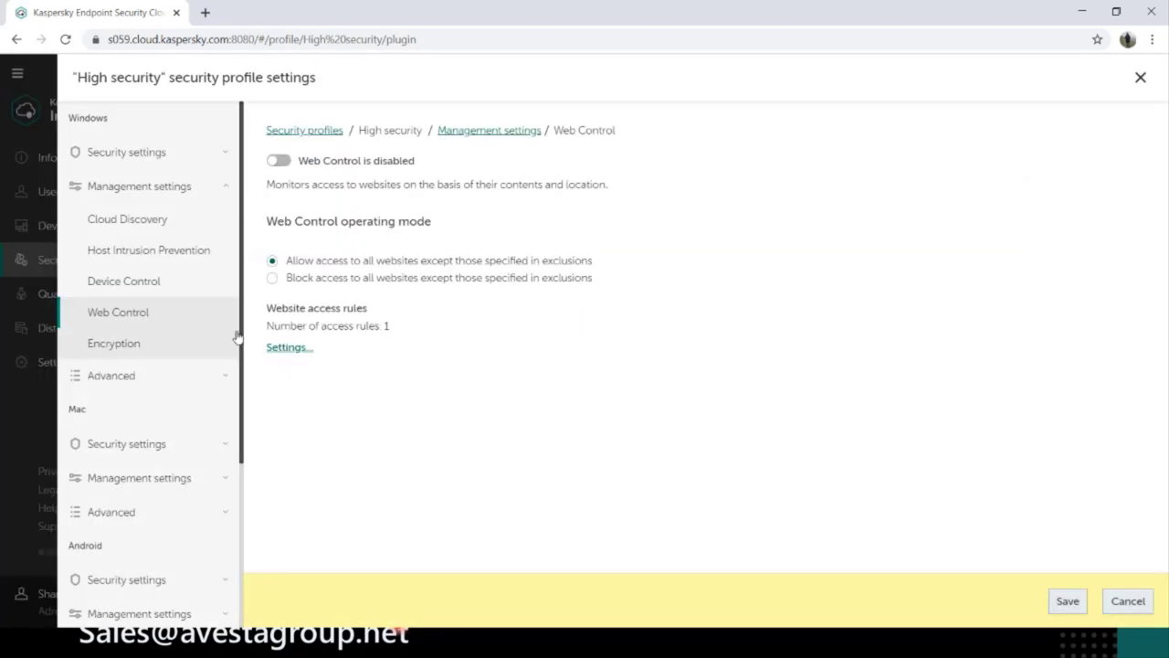